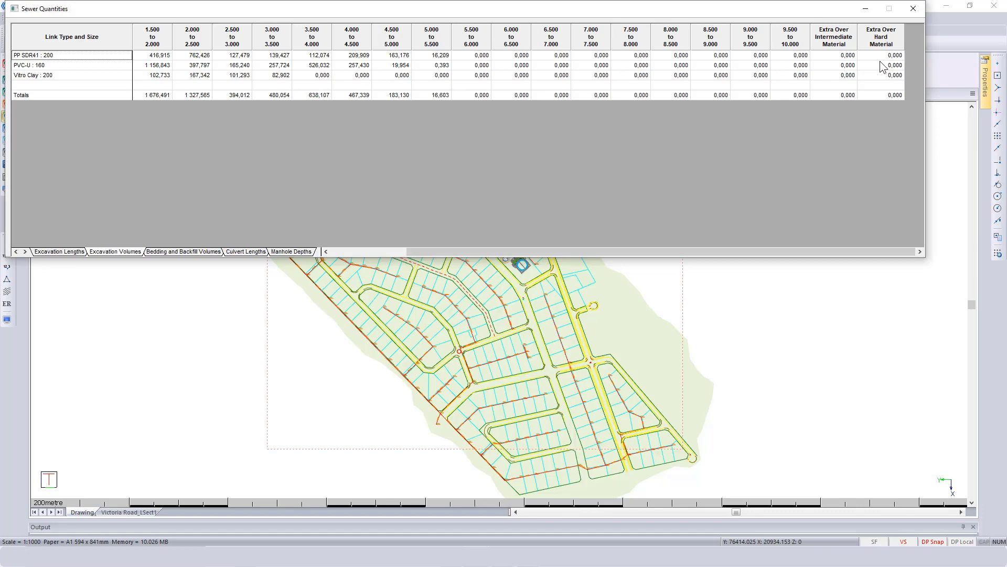
Close the quantities report and set Intermediate Material to Intermediate and Hard Material to Hard.
left_click(911, 15)
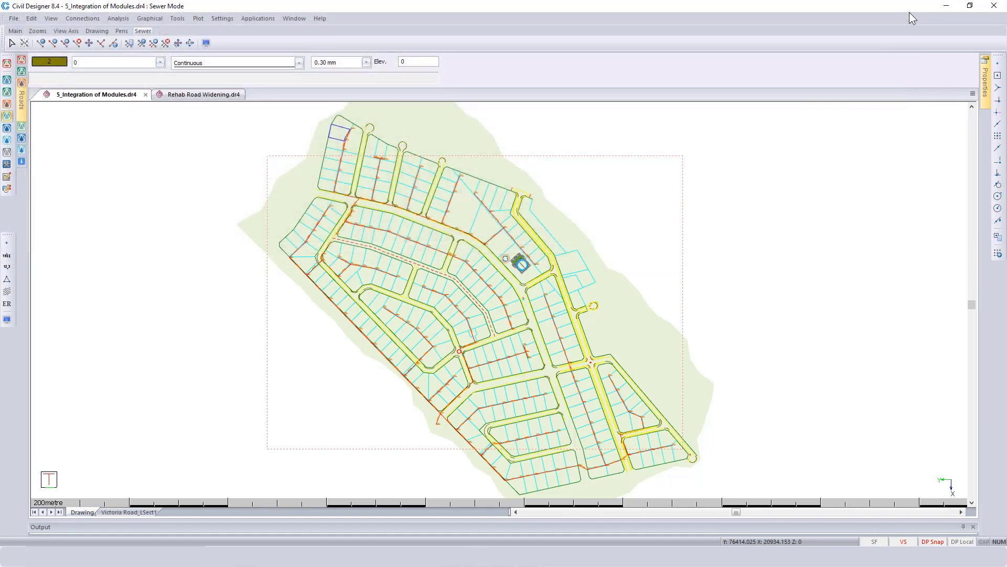
left_click(223, 19)
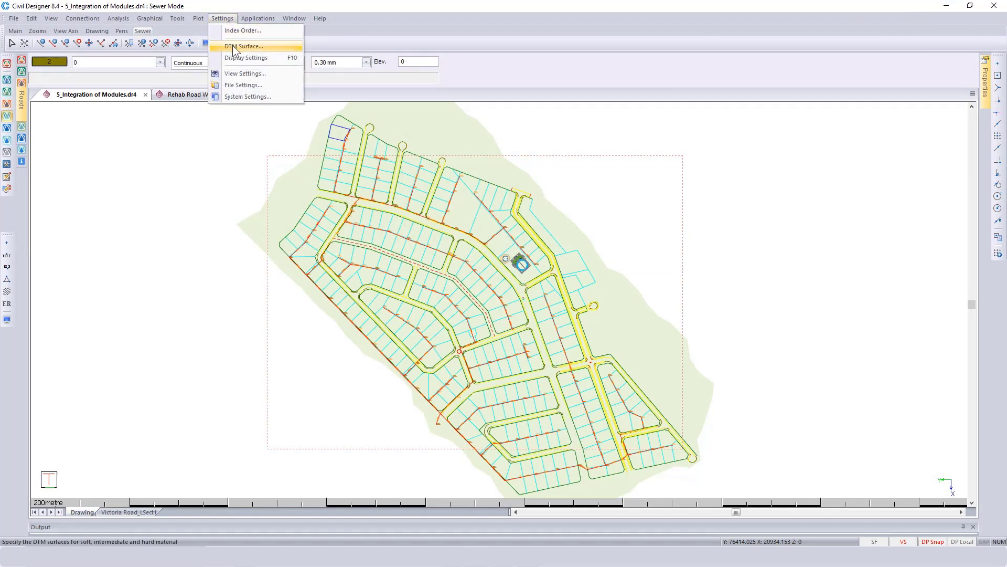
left_click(233, 46)
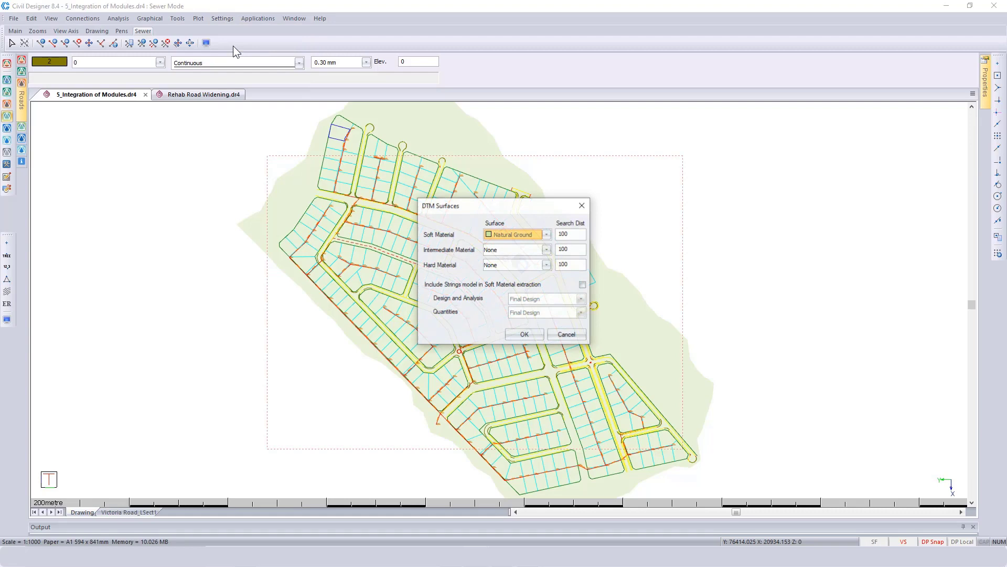
left_click(546, 250)
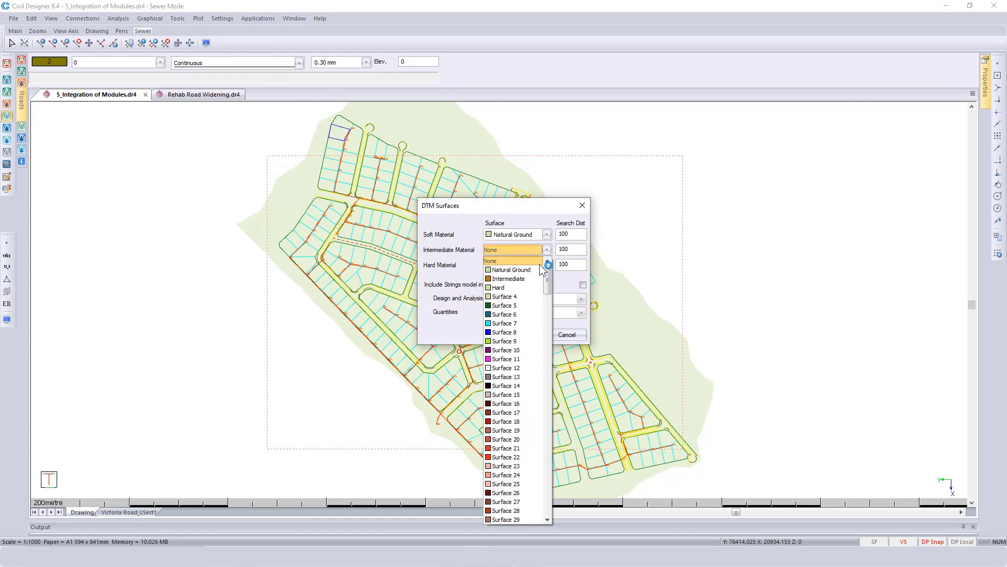
left_click(535, 277)
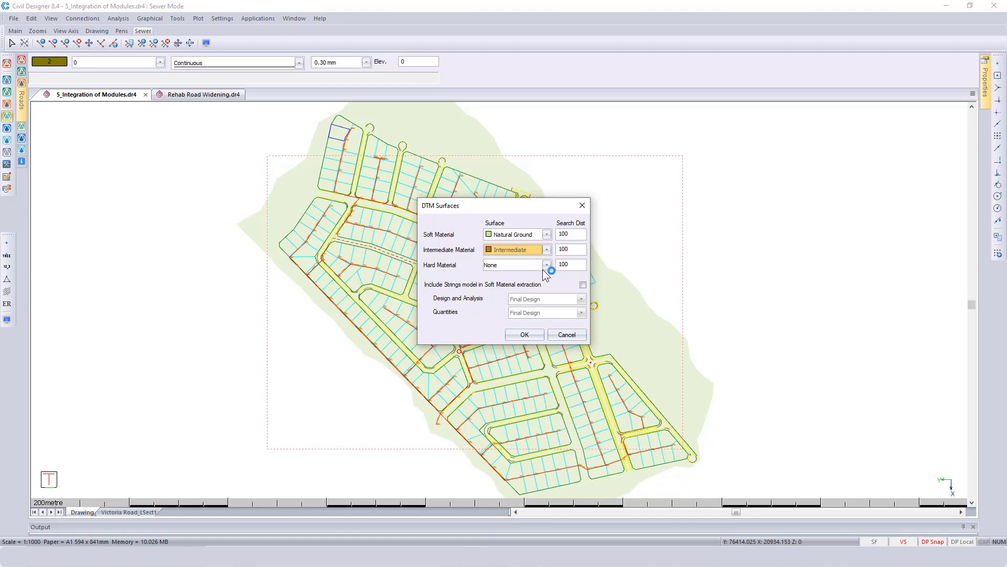
left_click(545, 266)
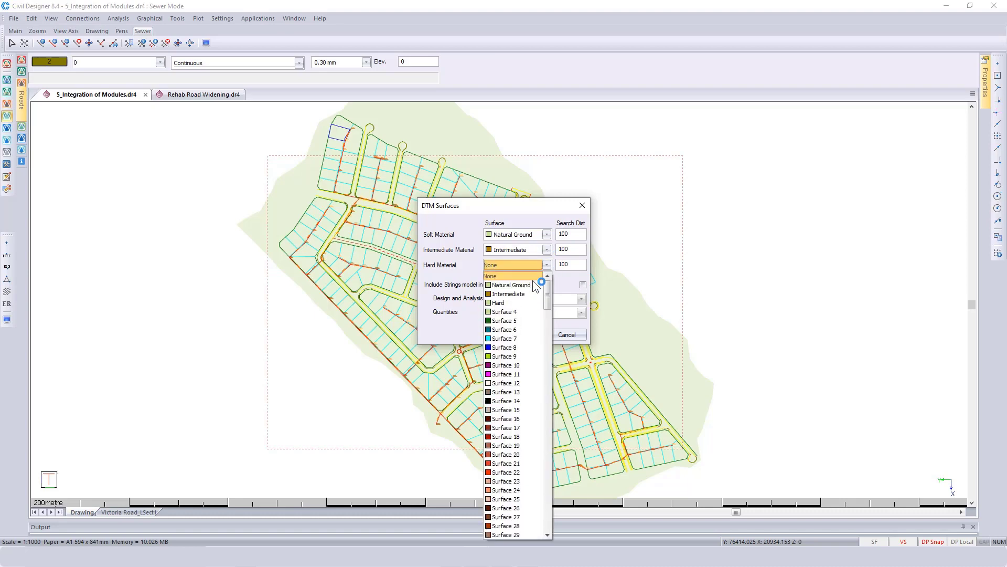
left_click(528, 304)
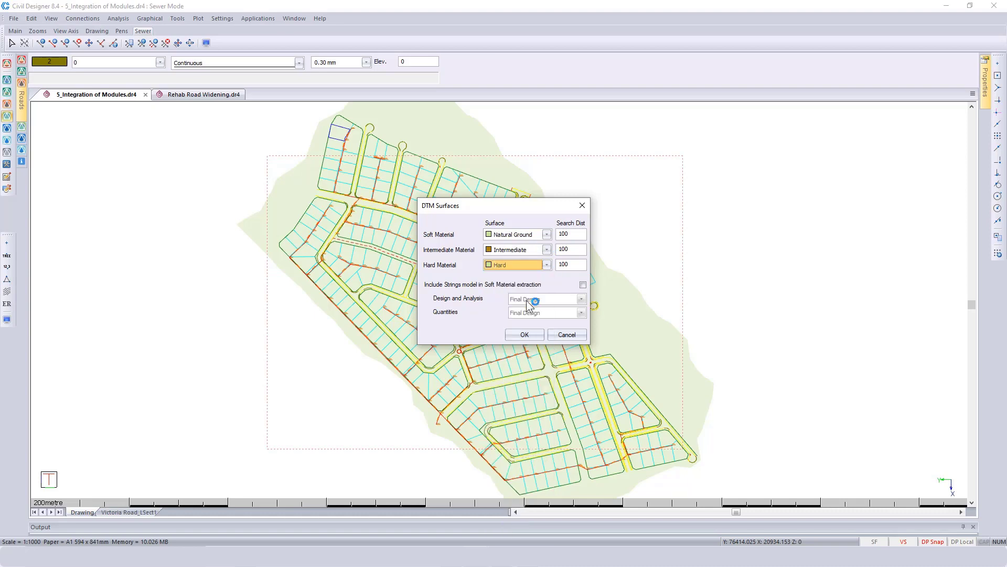
Keep the Strings model excluded from soft material, confirm the DTM surfaces and reprocess.
left_click(583, 285)
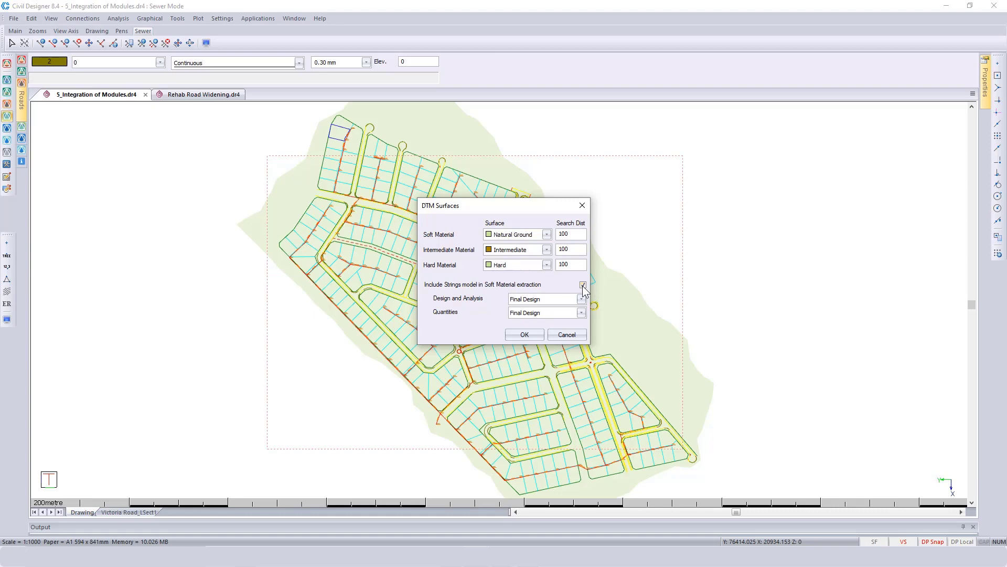
left_click(582, 285)
left_click(523, 336)
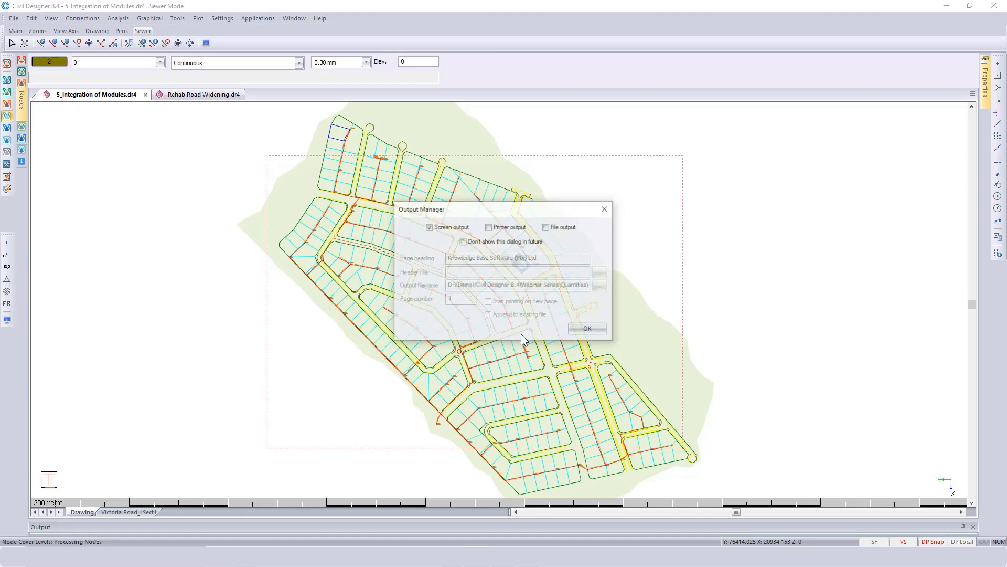
left_click(575, 329)
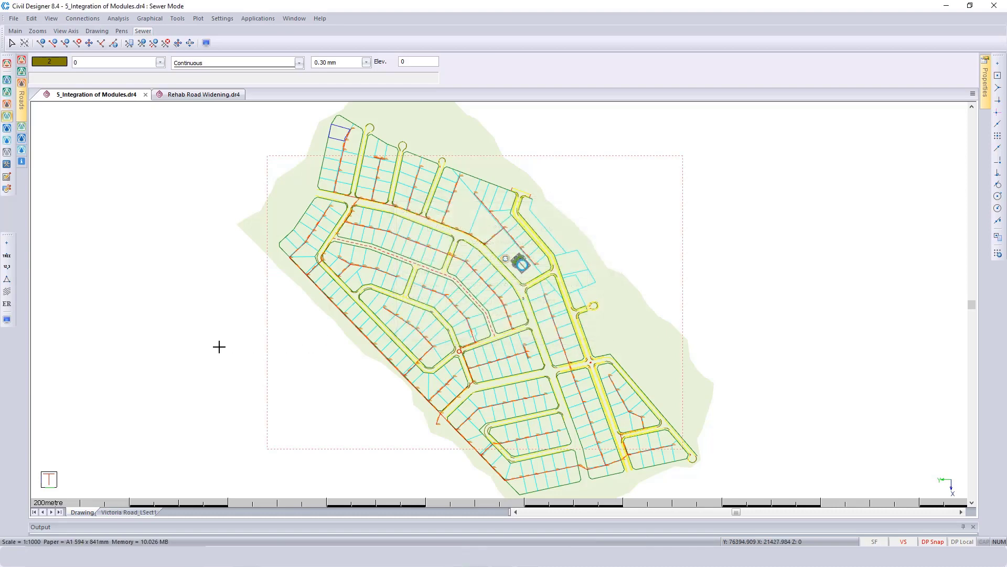
left_click(7, 319)
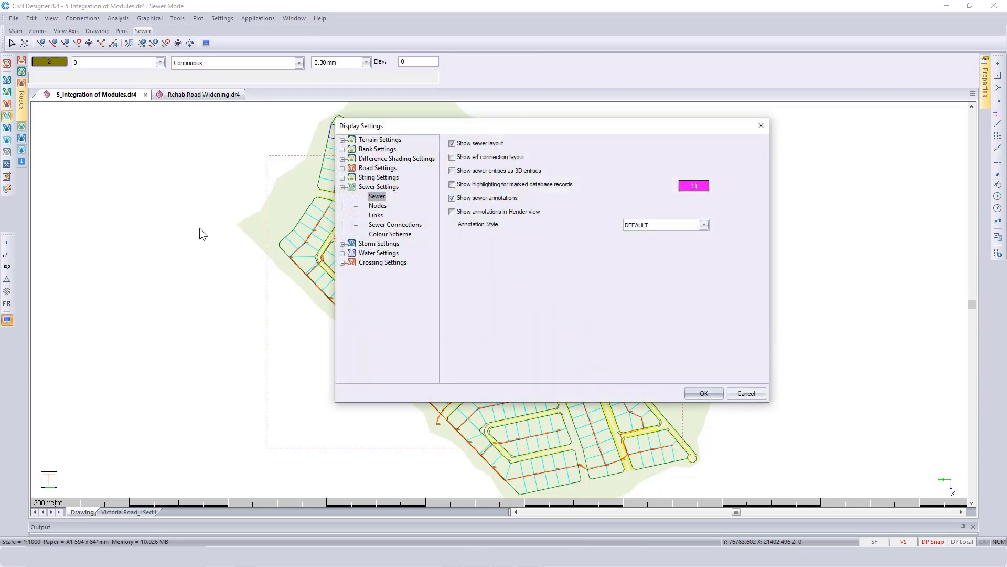
left_click(342, 139)
left_click(380, 158)
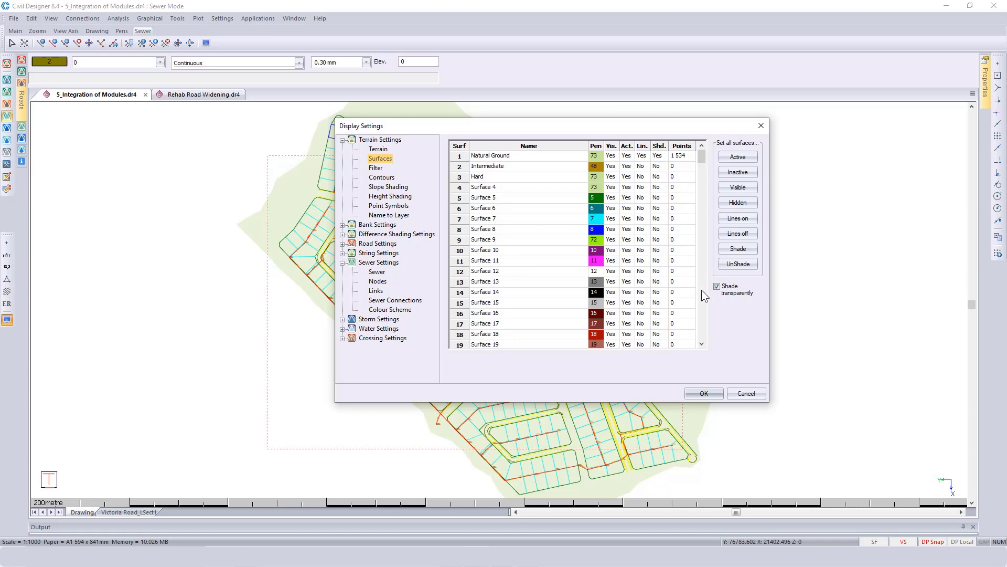
left_click(746, 394)
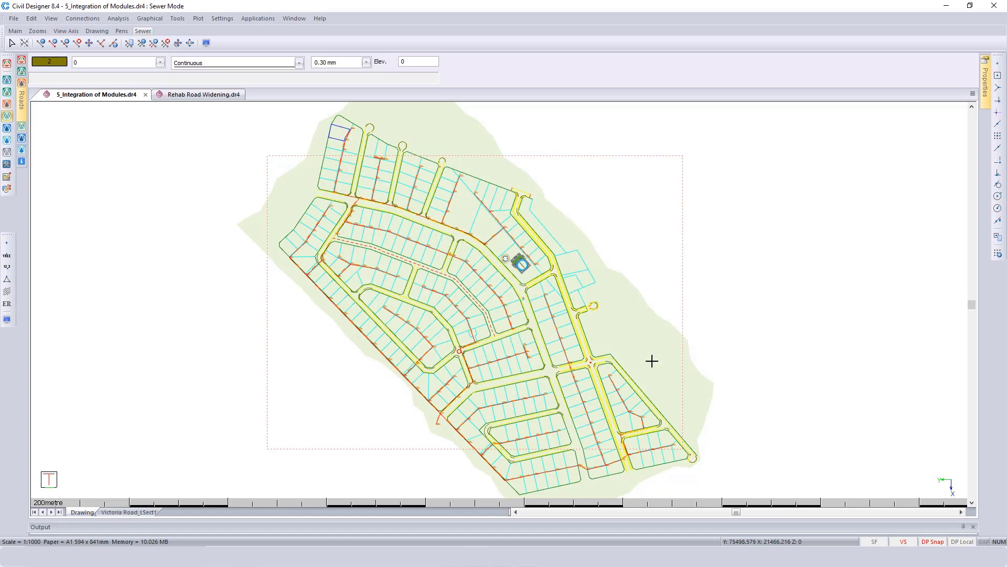
In Survey Mode, use Duplicate Surface to copy Natural Ground into the Intermediate surface.
left_click(7, 79)
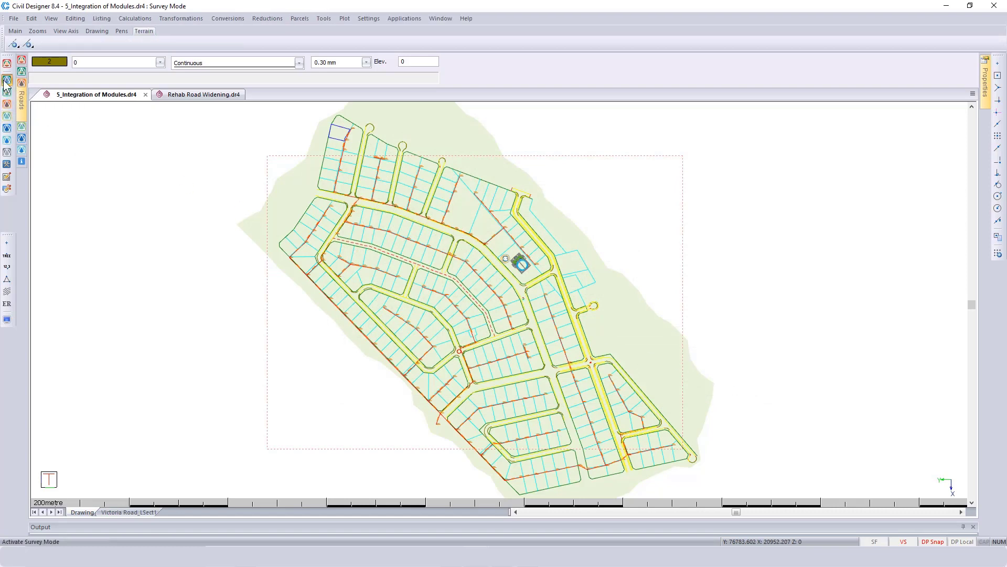
left_click(75, 19)
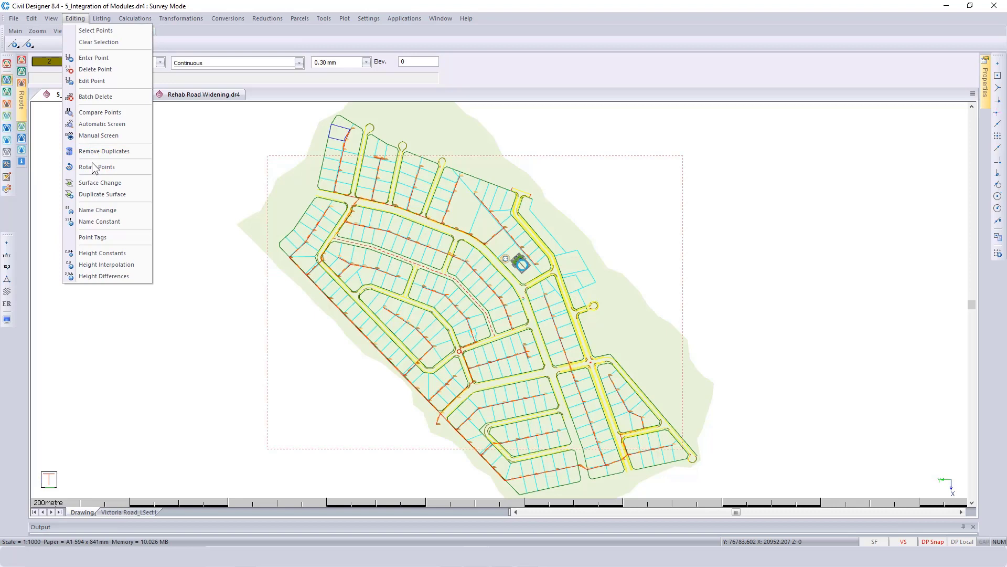
left_click(100, 194)
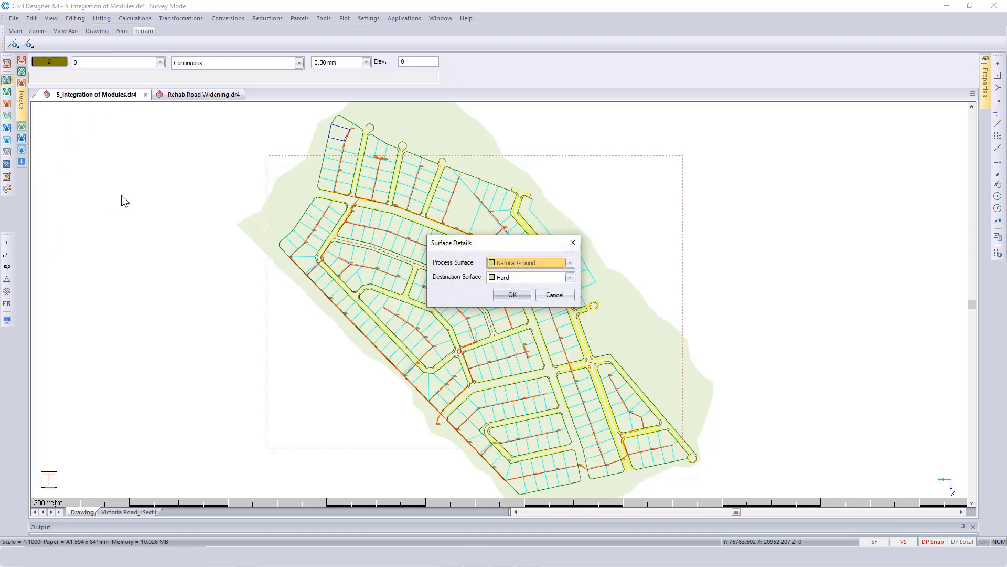
left_click(522, 276)
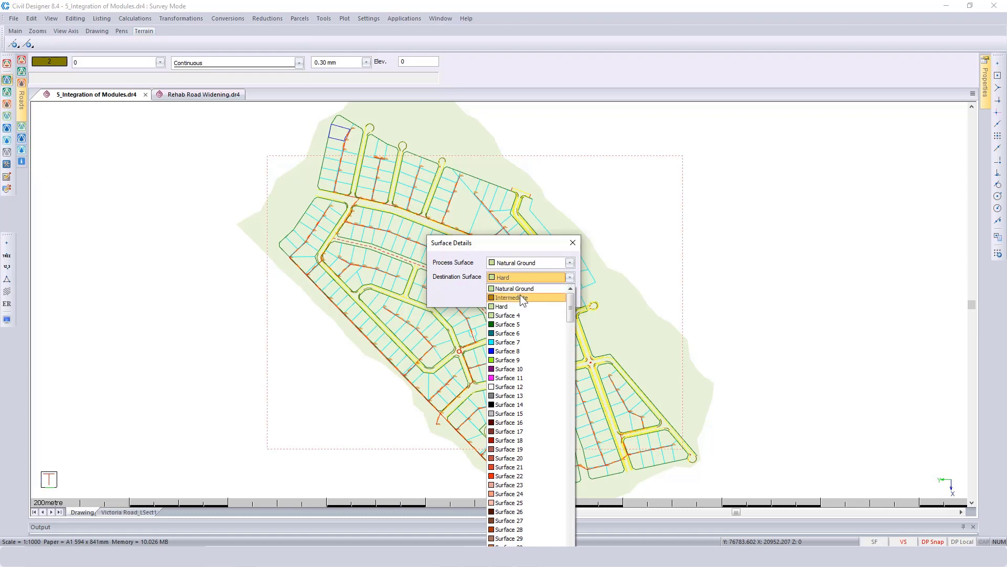
left_click(521, 297)
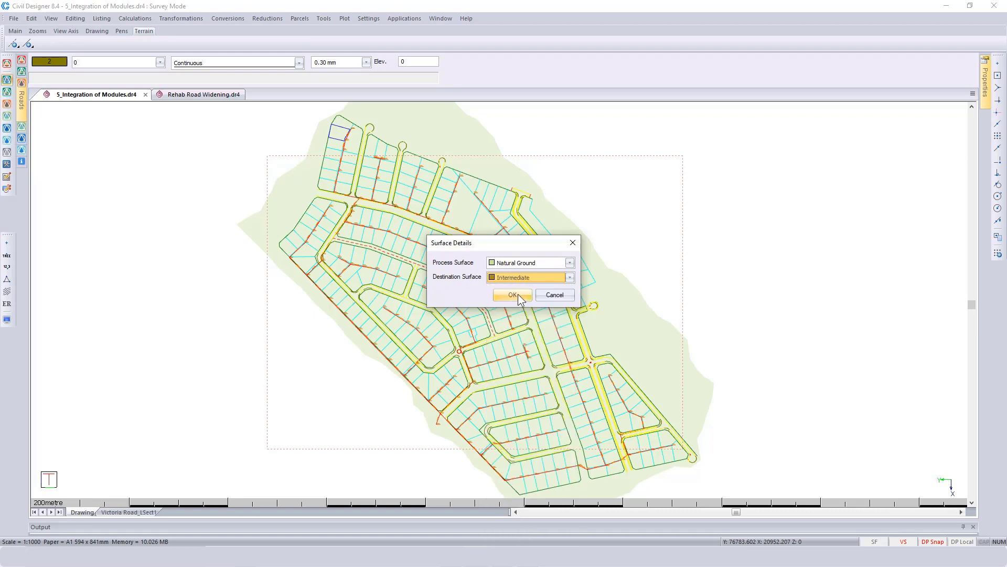
left_click(519, 296)
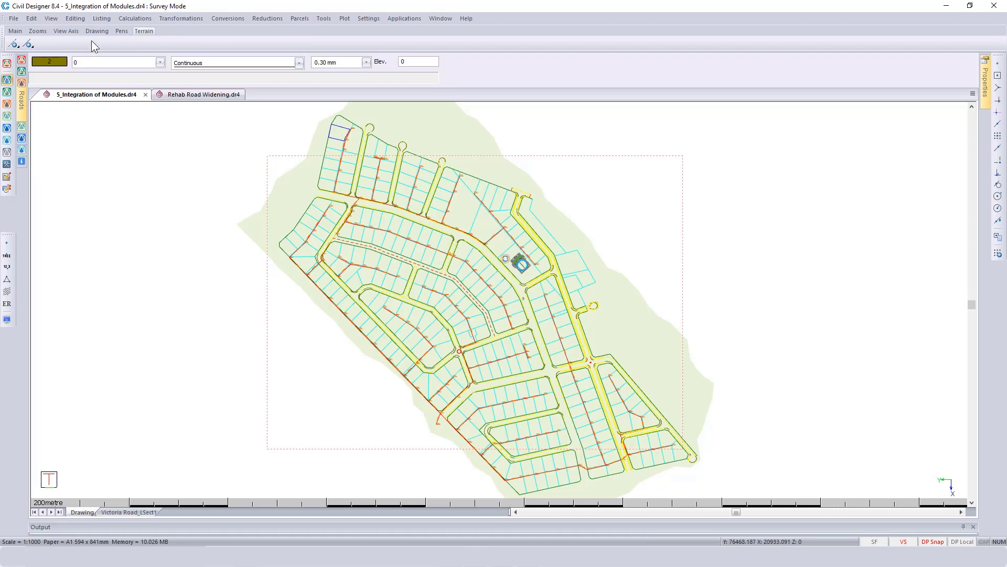
In Height Constants, select all 1534 Intermediate surface points and enter a -1.2 addition.
left_click(74, 20)
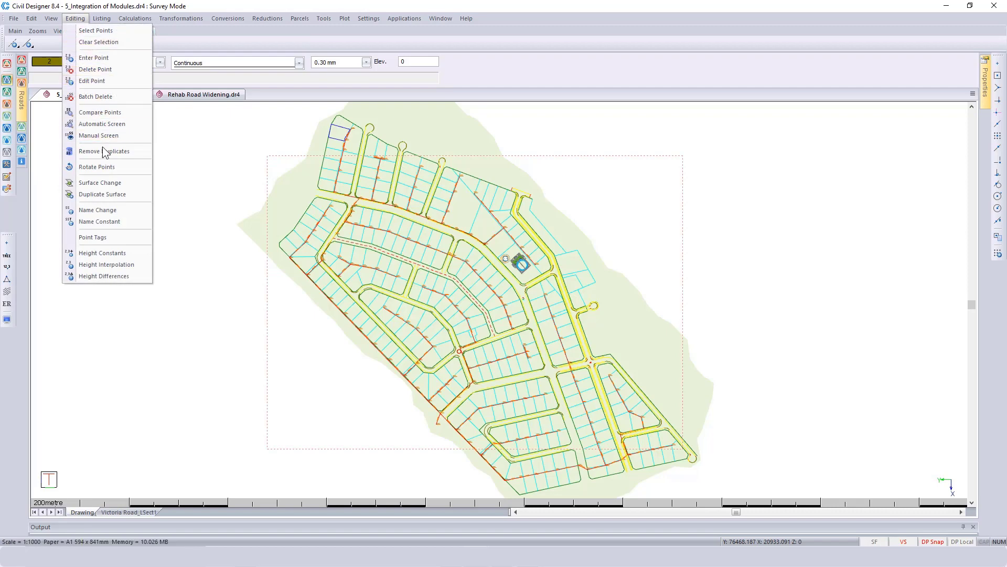
left_click(120, 254)
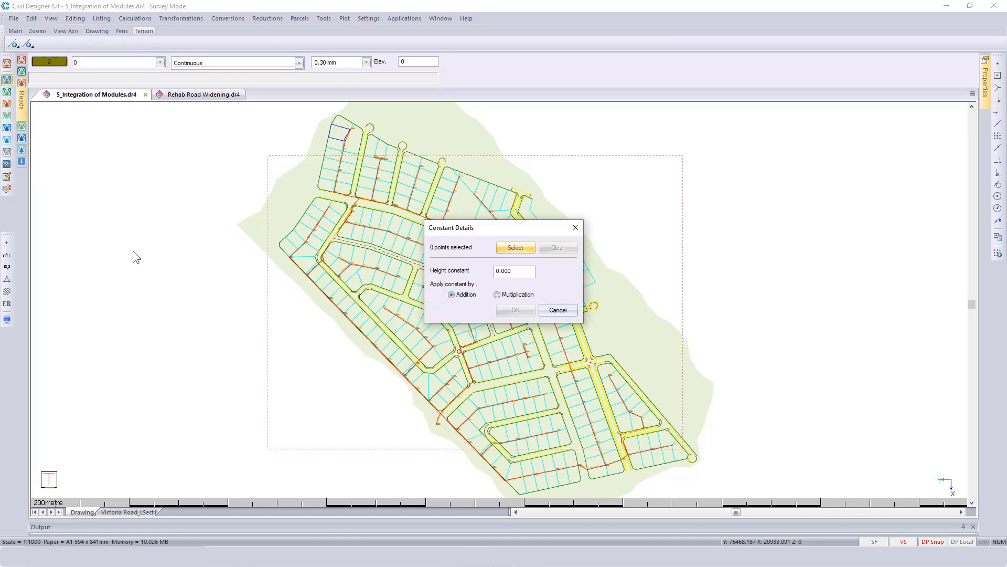
left_click(523, 247)
left_click(561, 289)
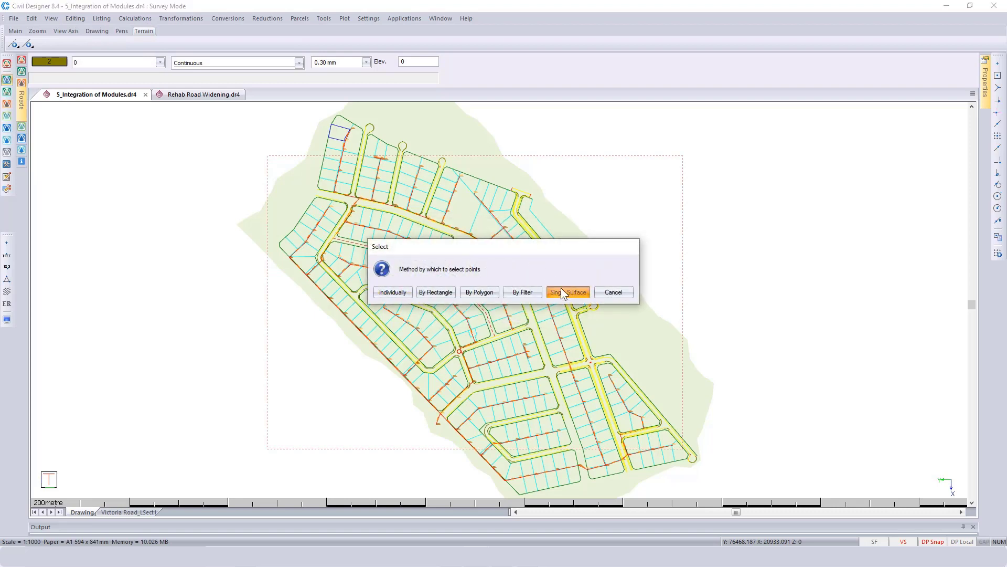
left_click(512, 276)
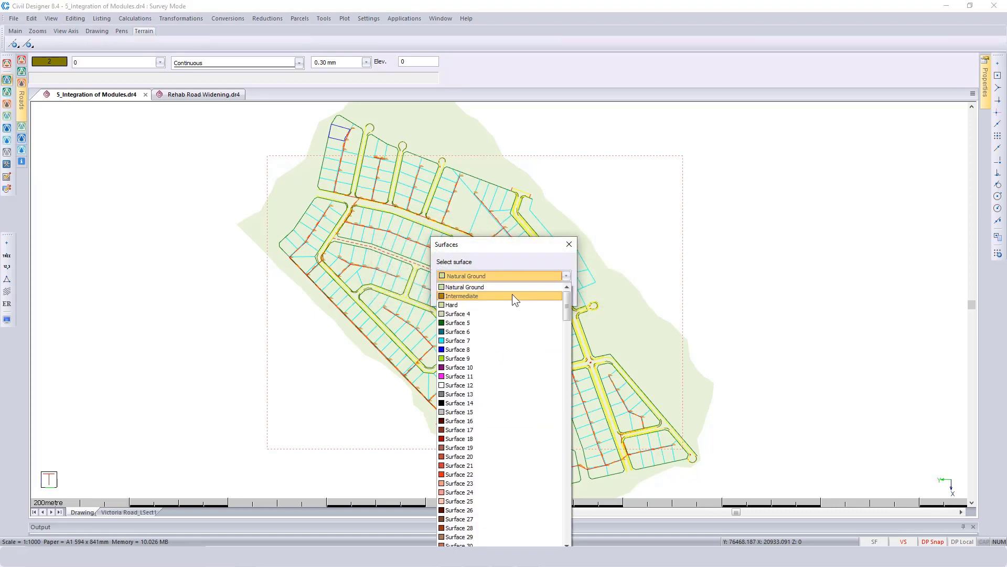
left_click(512, 295)
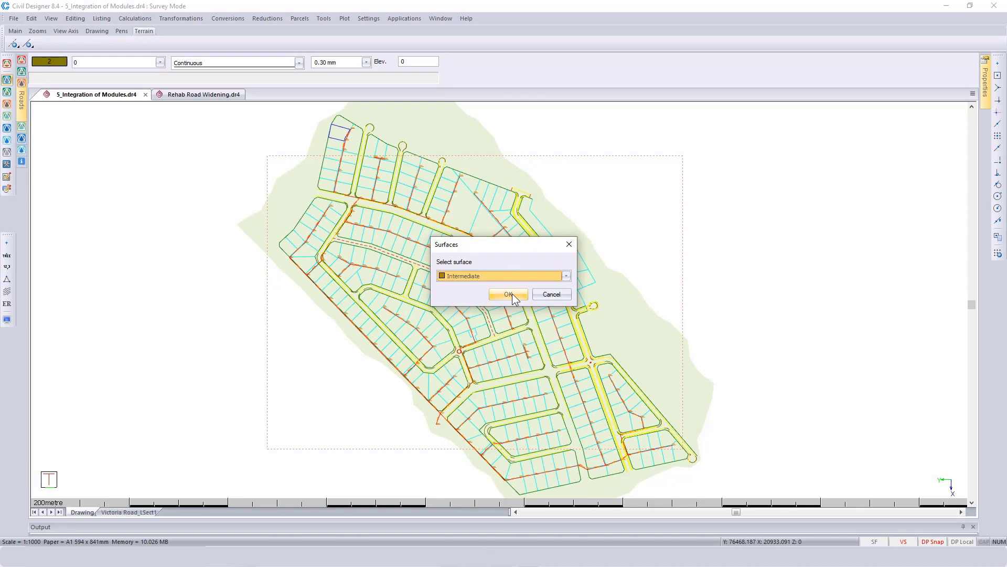
left_click(509, 294)
double_click(517, 276)
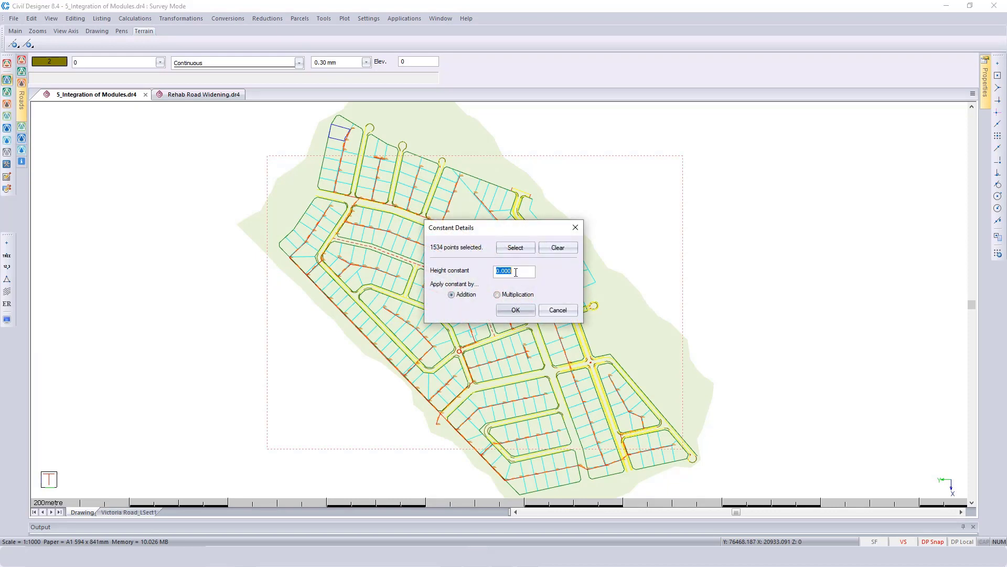
type("-1.2")
Apply the -1.2 constant to Intermediate, then duplicate Natural Ground into the Hard surface.
left_click(519, 309)
left_click(587, 330)
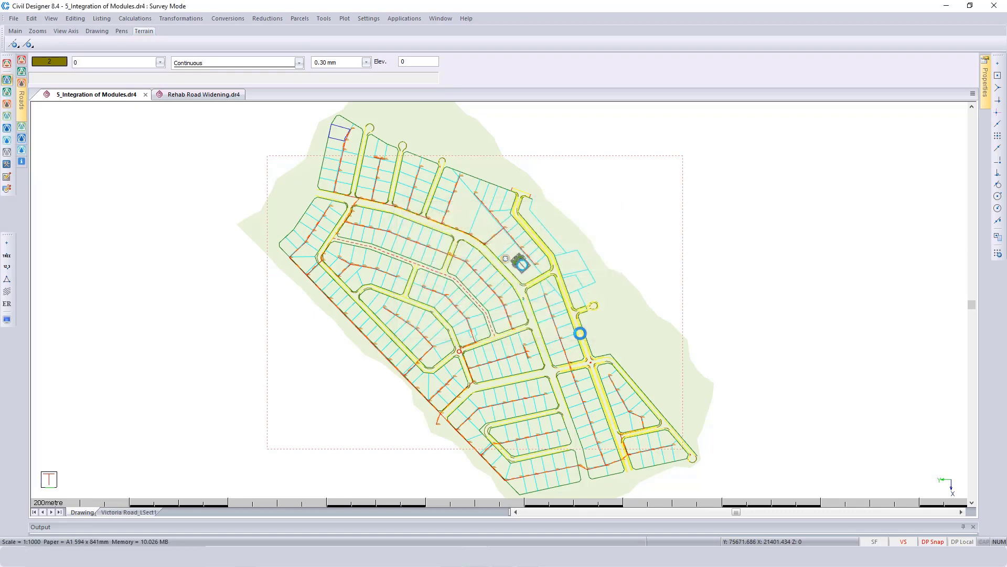
left_click(70, 20)
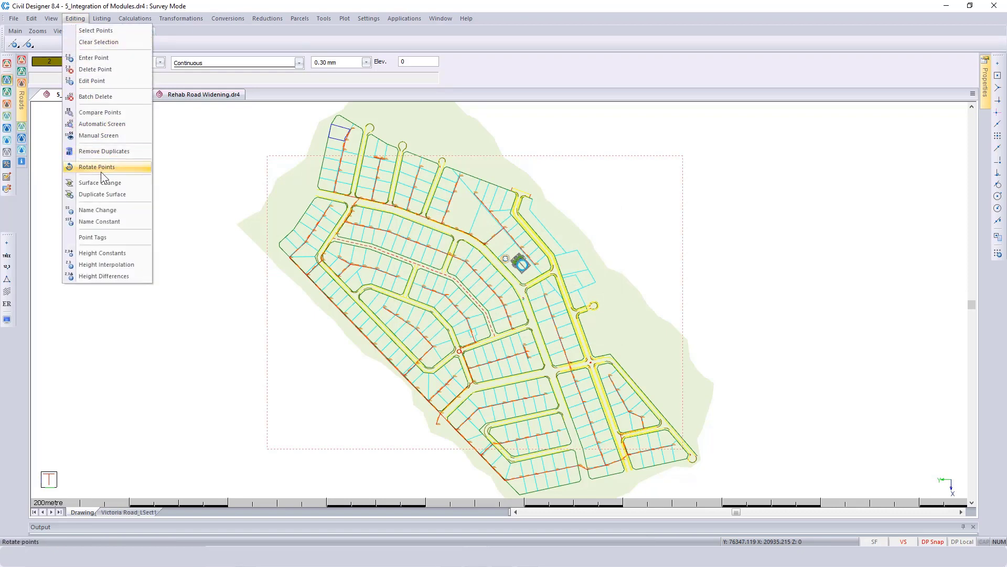
left_click(102, 194)
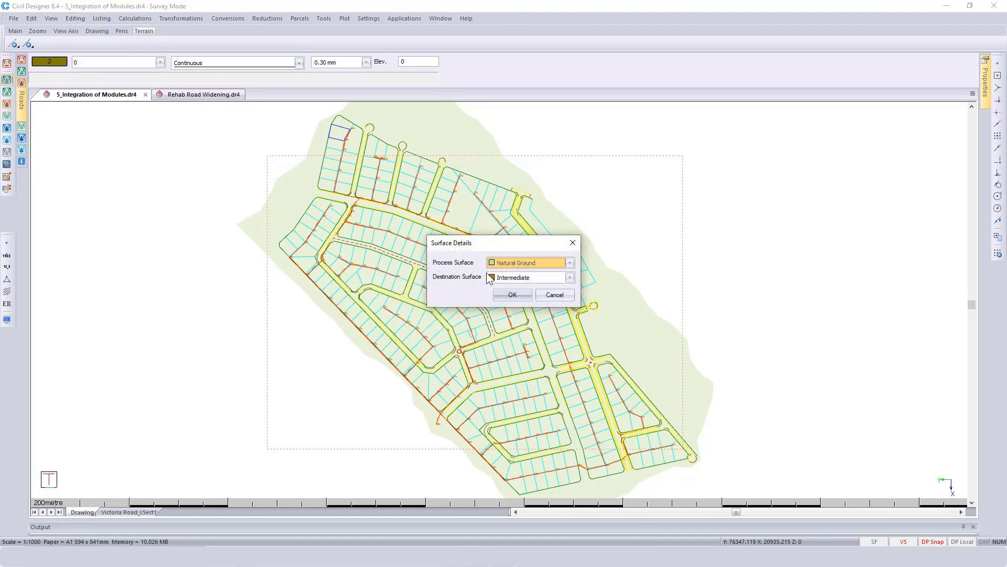
left_click(518, 277)
left_click(518, 298)
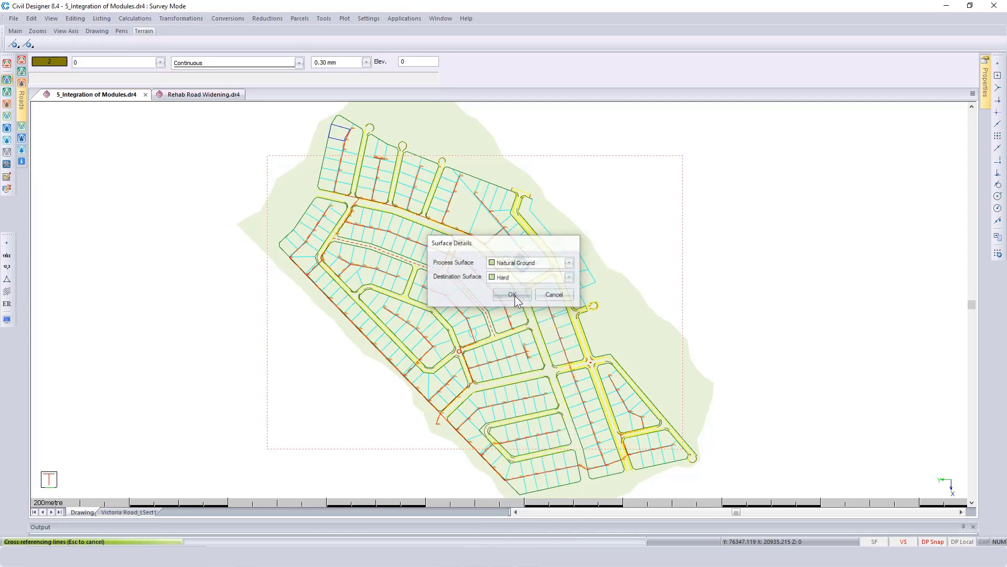
left_click(516, 295)
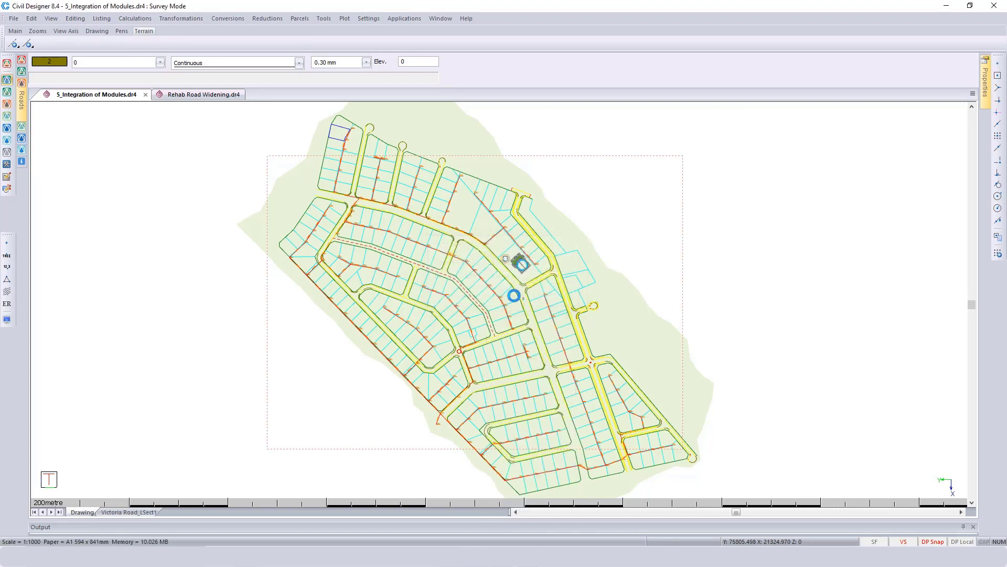
Reselect points as the whole Hard surface and lower them with a -2 height constant.
left_click(75, 18)
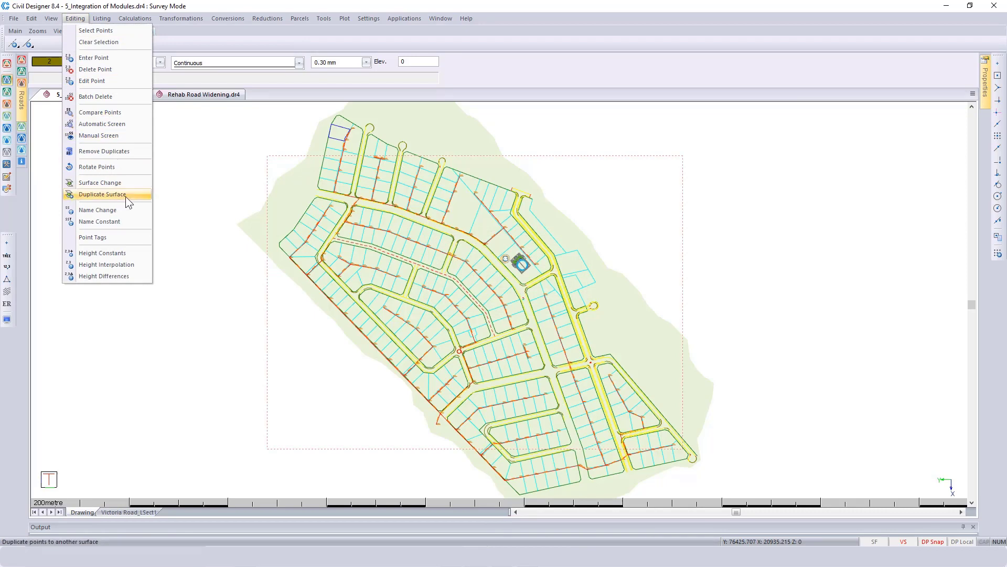
left_click(134, 251)
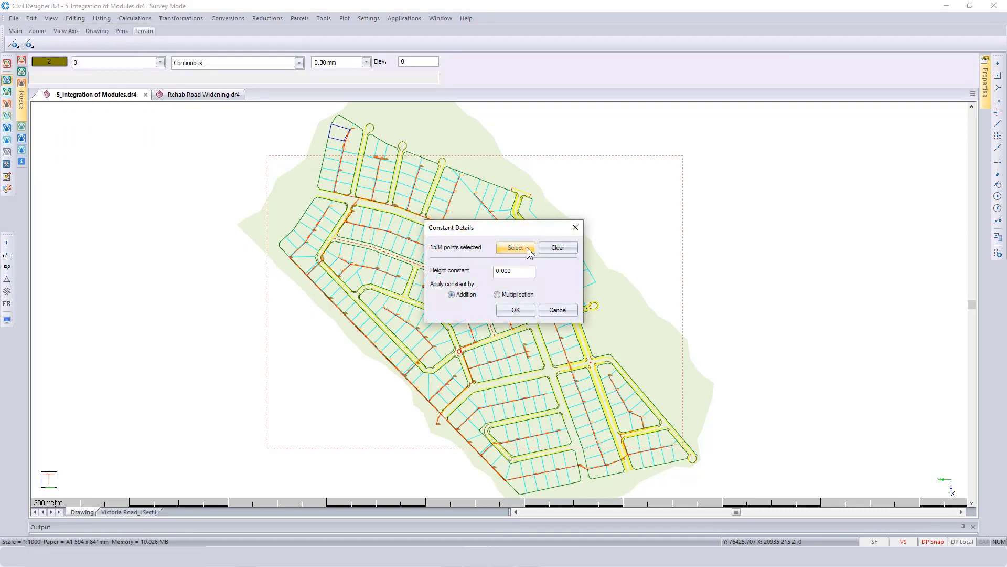
left_click(554, 248)
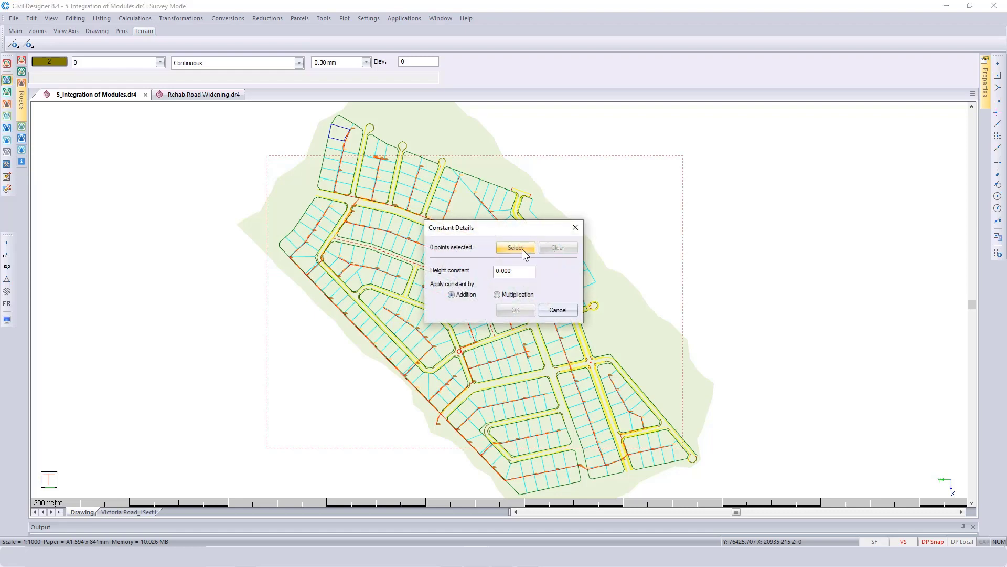
left_click(521, 249)
left_click(566, 292)
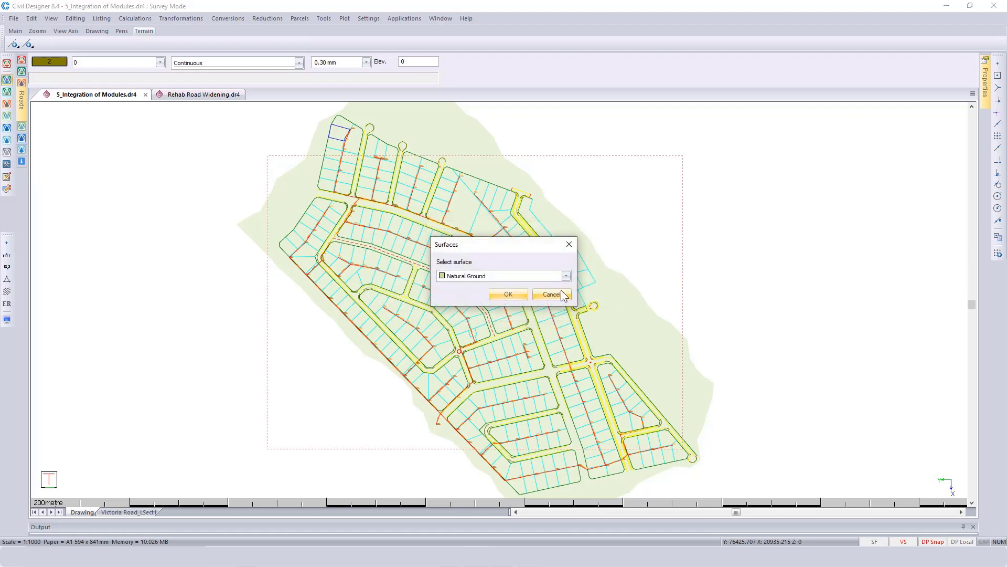
left_click(512, 277)
left_click(512, 303)
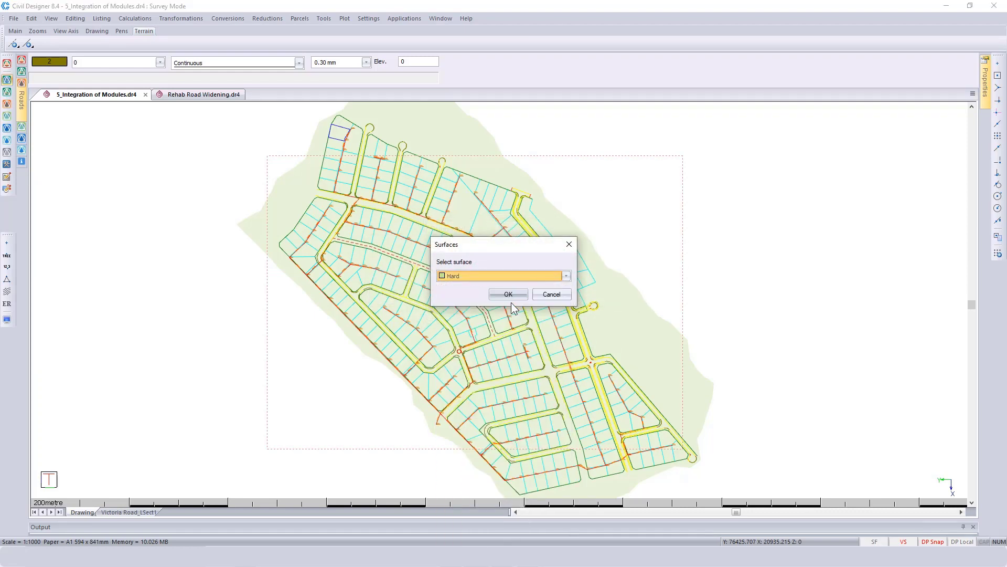
left_click(512, 299)
double_click(512, 272)
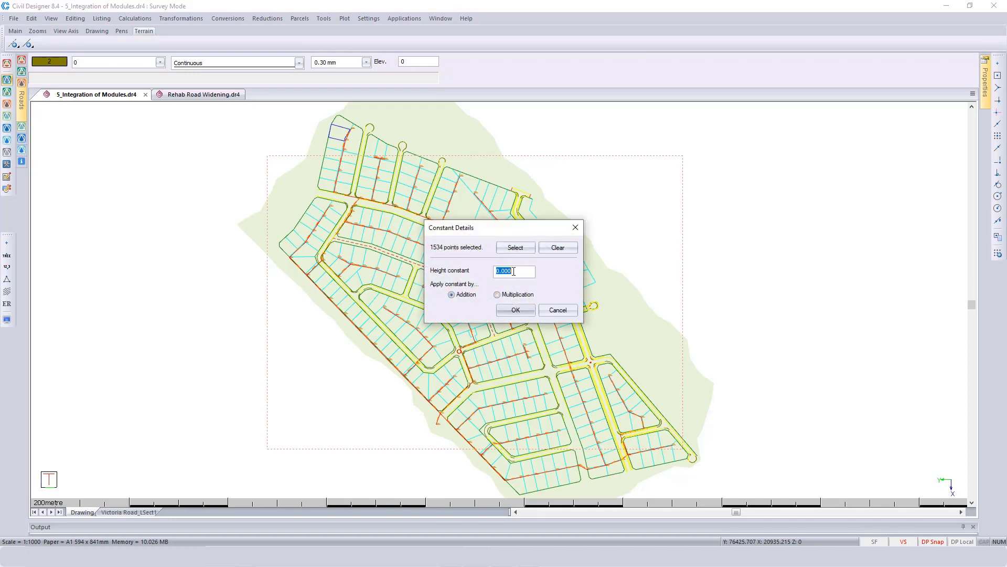
type("-2.1")
left_click(516, 310)
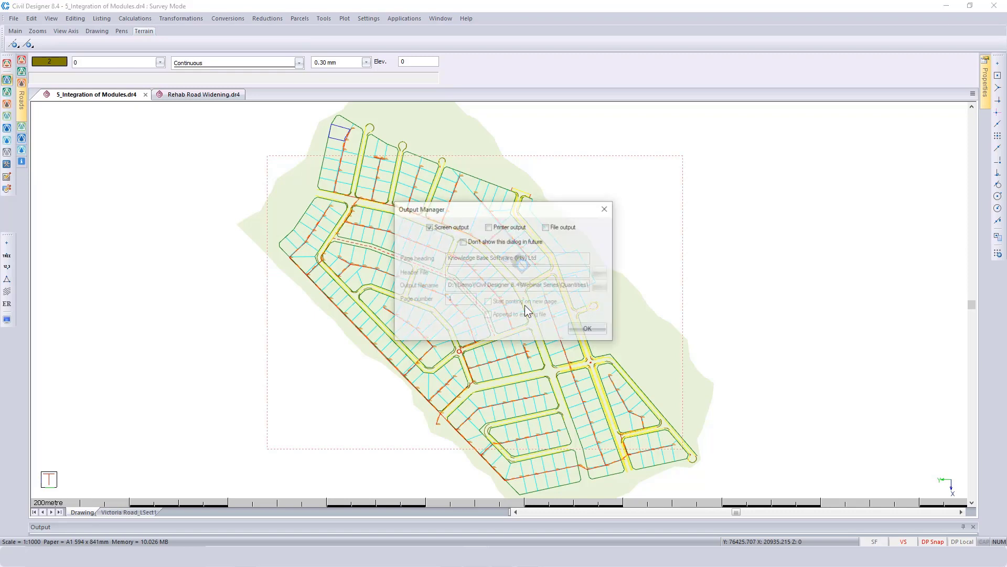
left_click(579, 330)
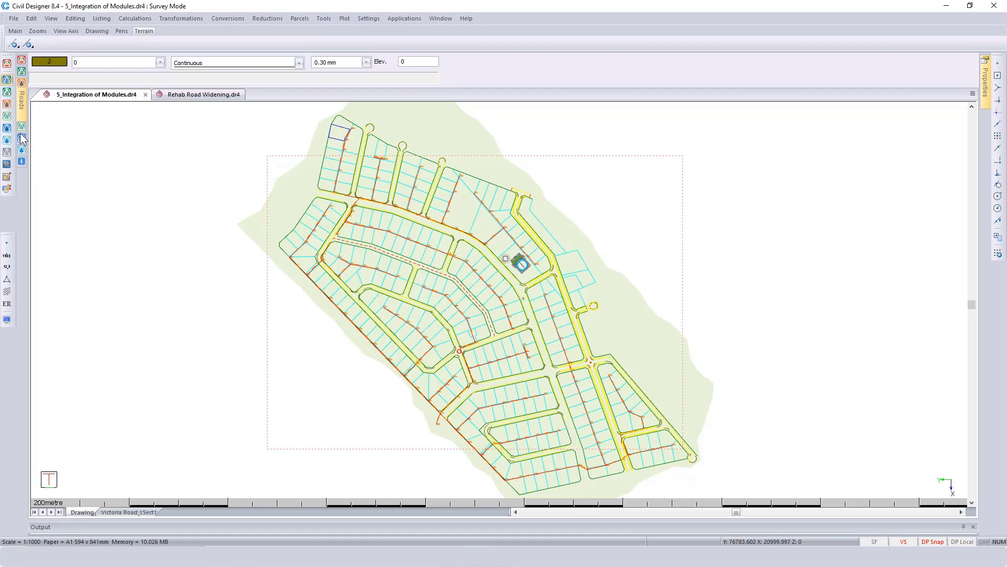
In Sewer Mode, calculate quantities and view Extra Over intermediate and hard totals (1 852,041 and 931,457).
left_click(6, 117)
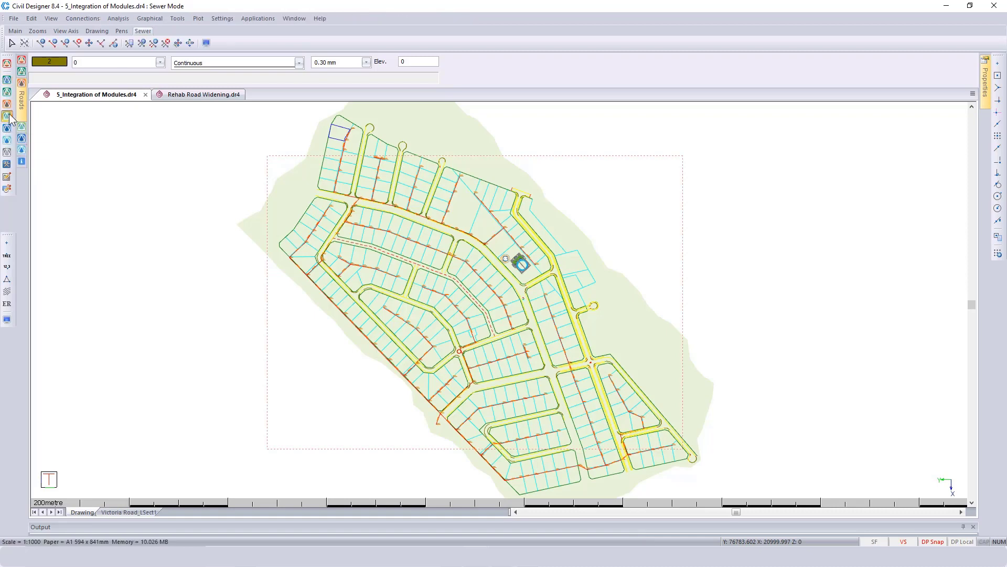
left_click(116, 20)
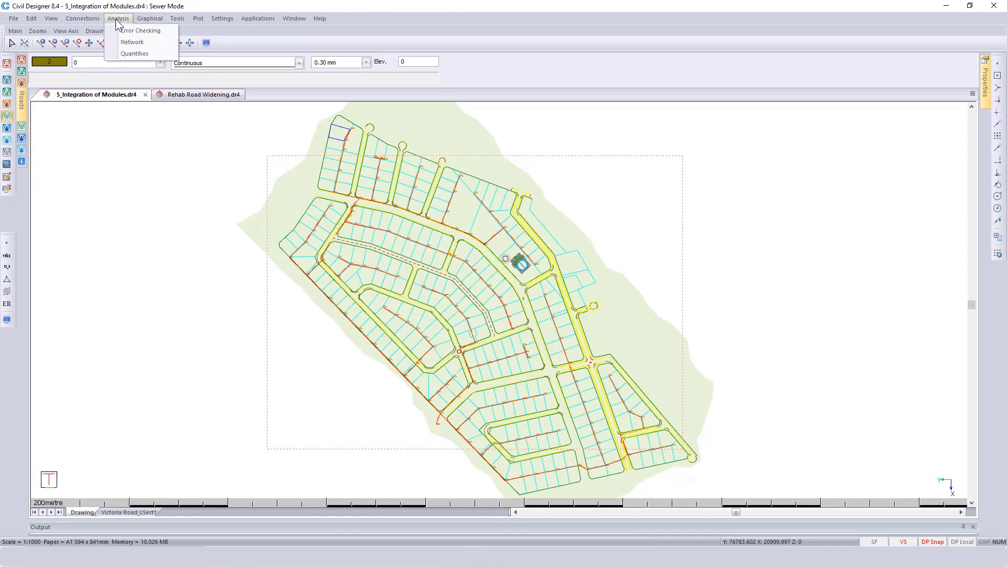
left_click(135, 53)
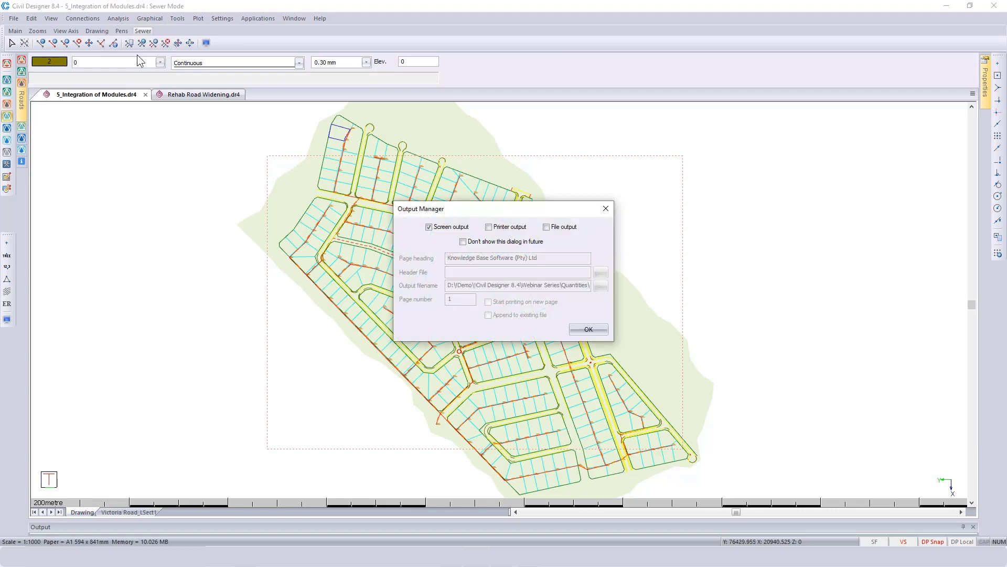
left_click(588, 329)
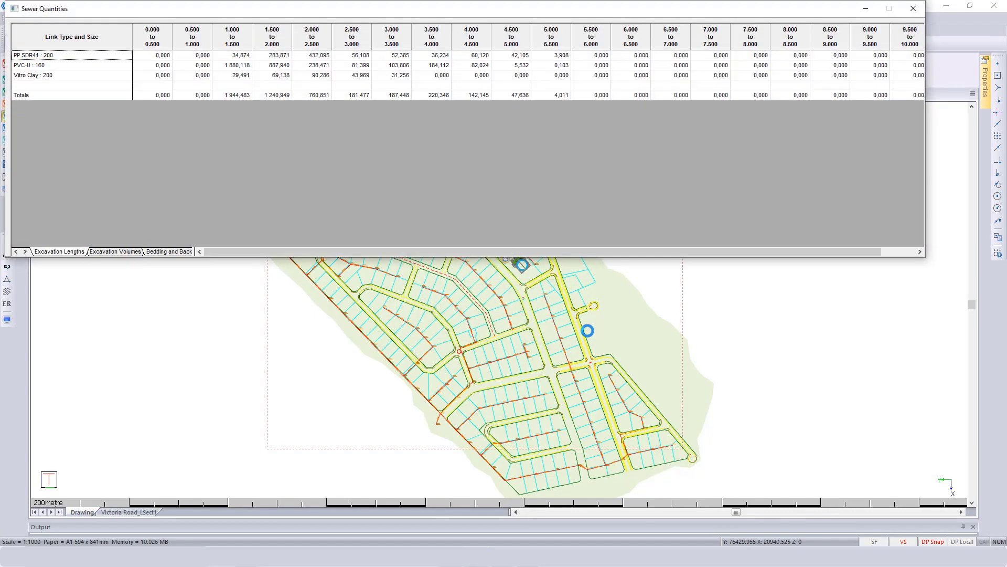
left_click(131, 252)
left_click_drag(208, 251, 302, 252)
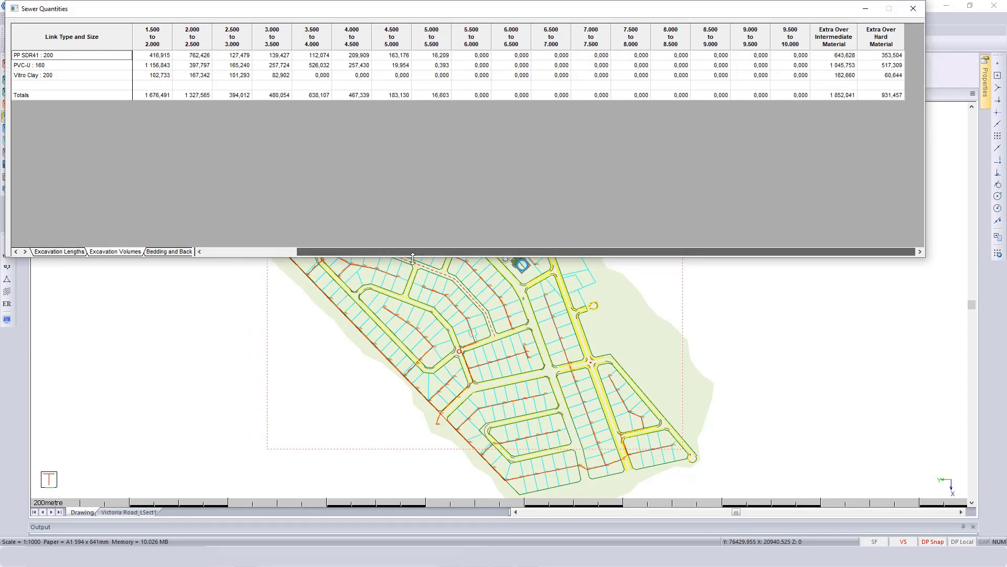